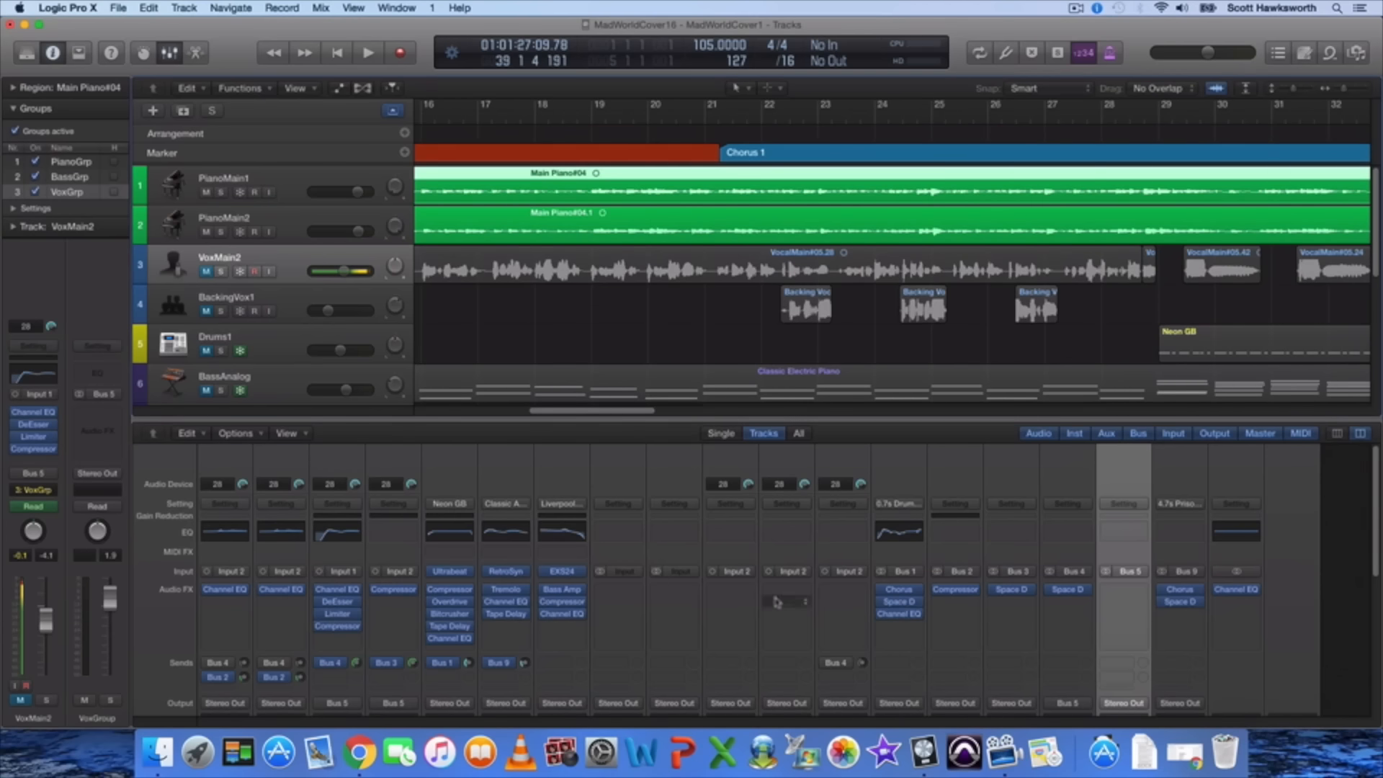
# Select the PianoMain2 track and place the playhead at bar 21, just inside the Chorus 1 section.
pyautogui.scroll(-1, 663, 577)
pyautogui.scroll(1, 664, 577)
pyautogui.click(306, 219)
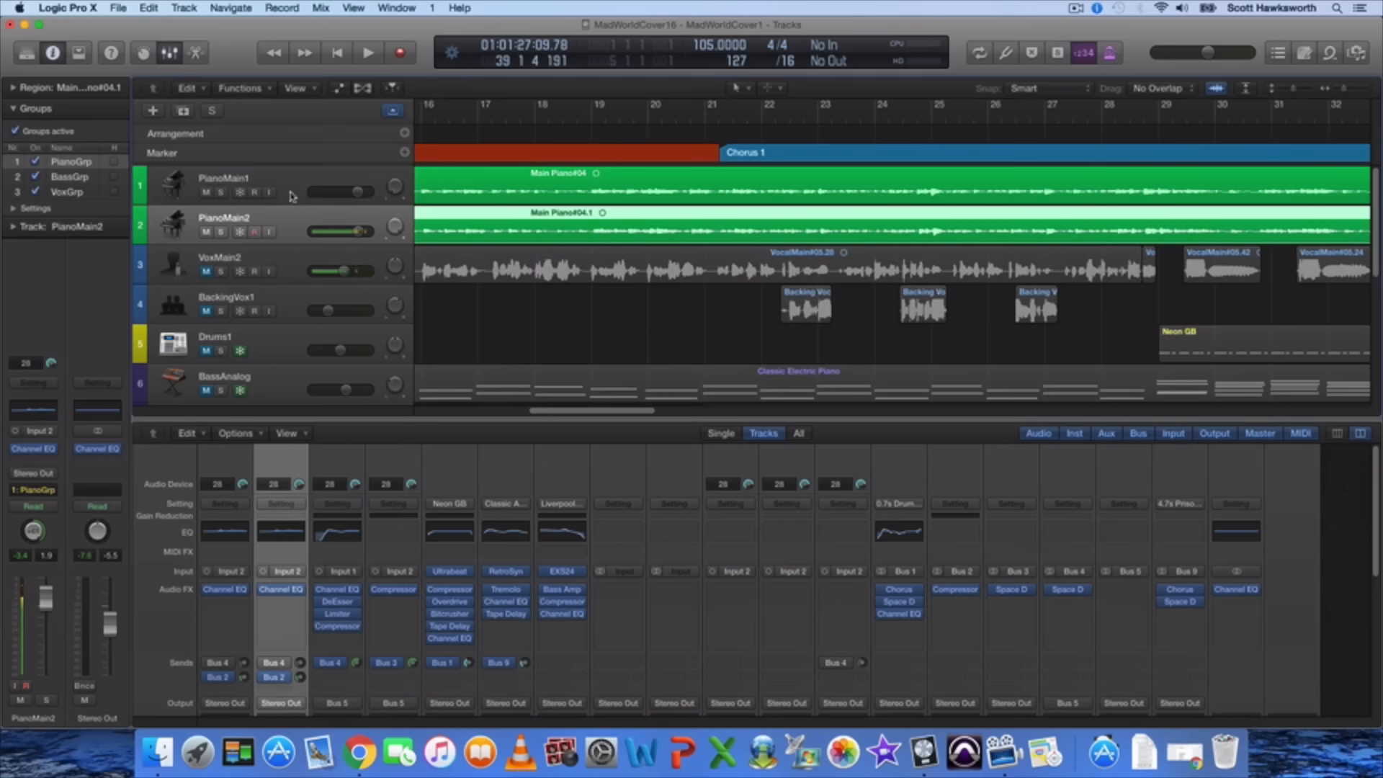
pyautogui.click(293, 196)
pyautogui.click(296, 227)
pyautogui.click(732, 109)
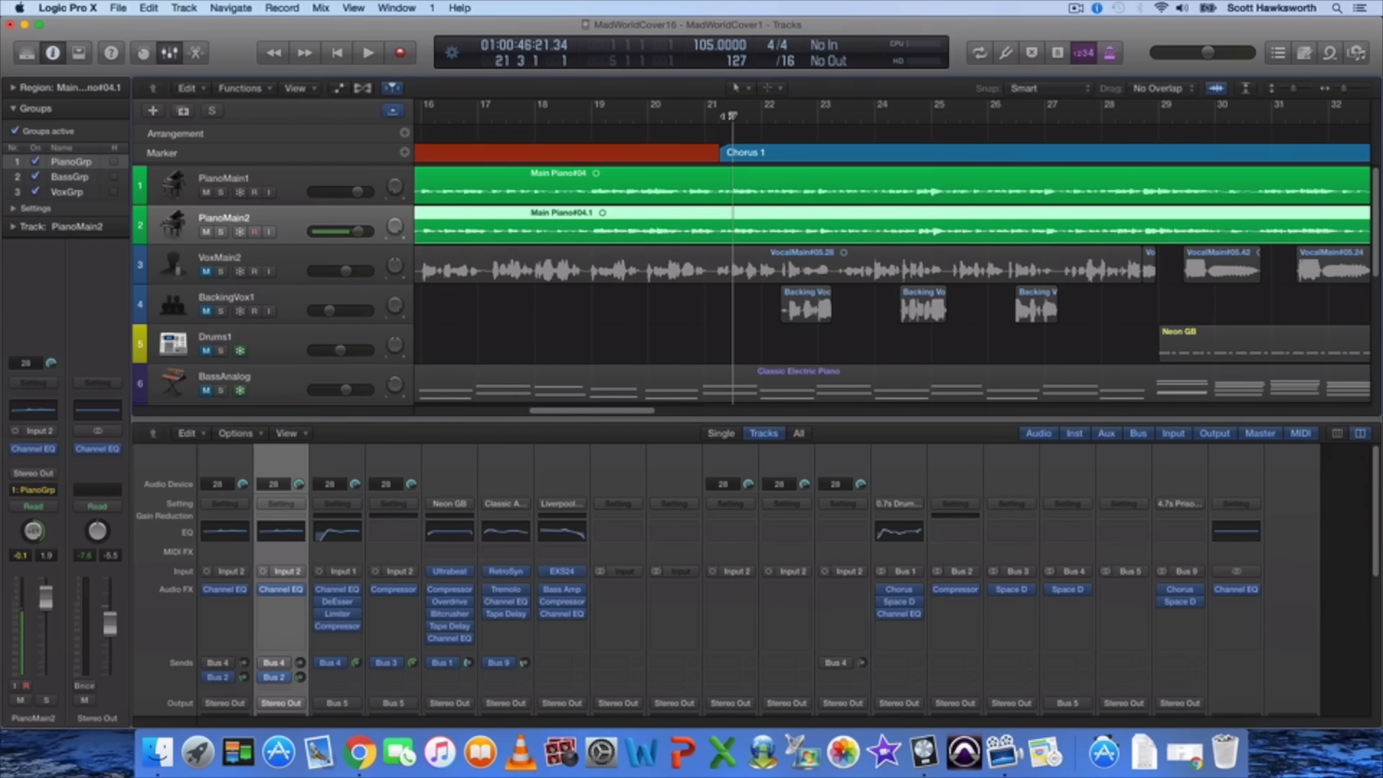
# Insert an EnVerb reverb after the Compressor on the piano compression aux (Bus 2) and move its window toward the middle of the screen.
pyautogui.click(966, 608)
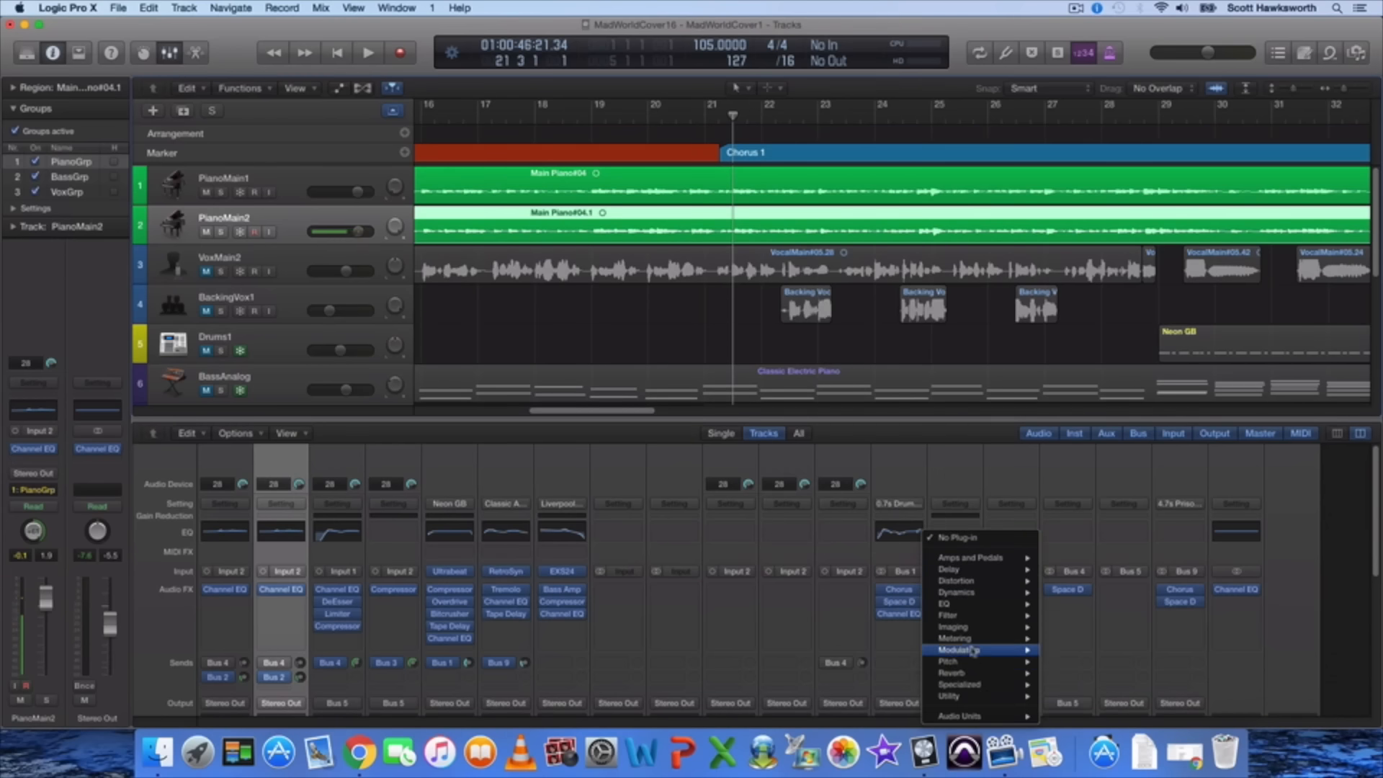
pyautogui.moveTo(972, 677)
pyautogui.moveTo(1071, 681)
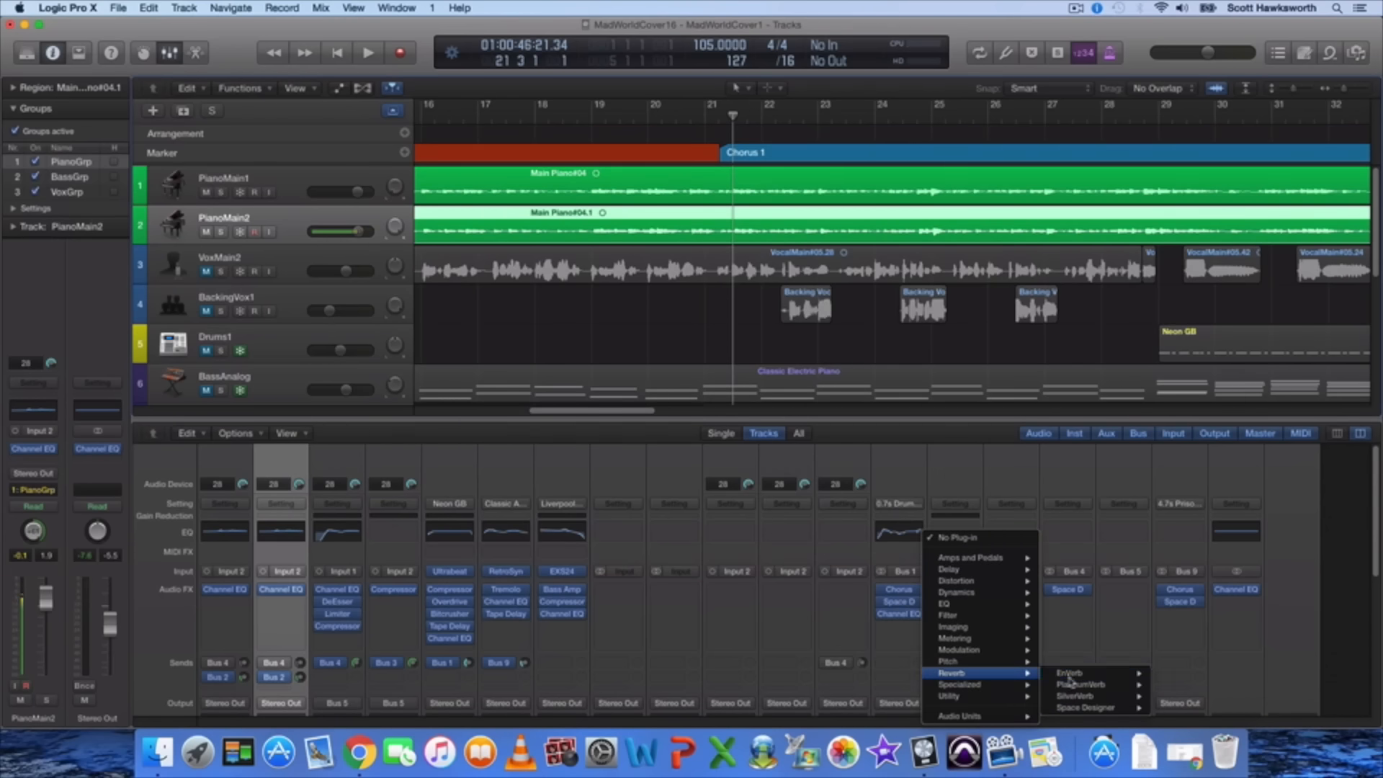
pyautogui.click(1178, 673)
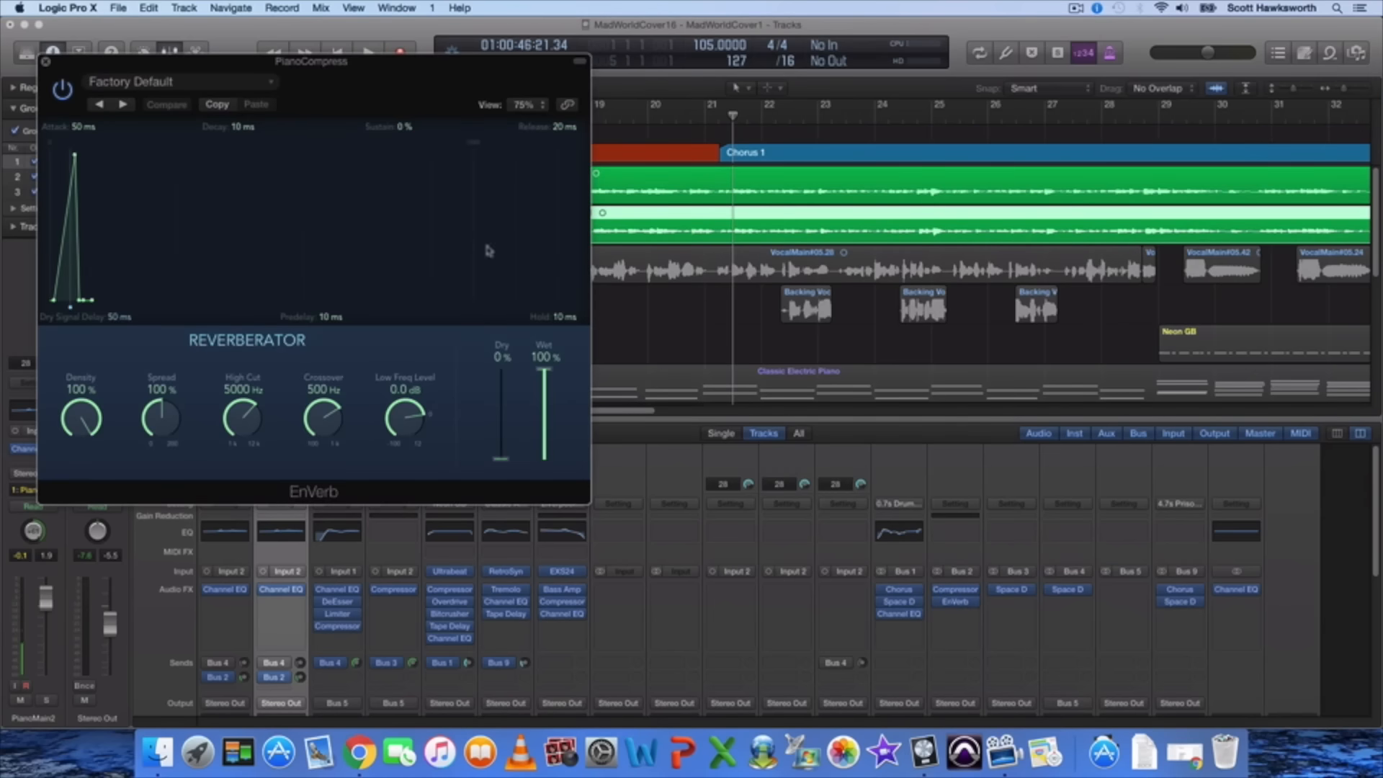
pyautogui.moveTo(121, 66); pyautogui.dragTo(501, 253)
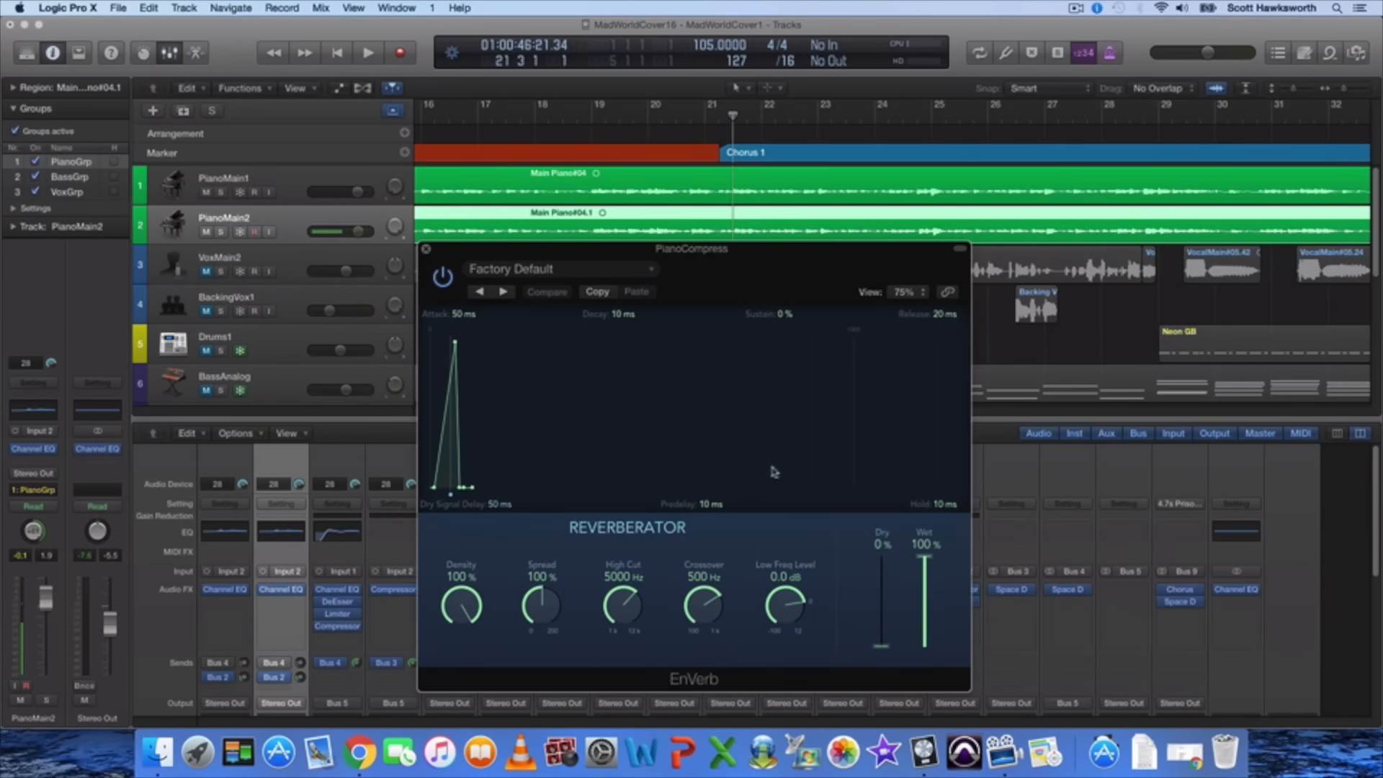
# Bypass EnVerb, listen to the chorus without the reverb, stop playback and re-enable the plug-in.
pyautogui.click(443, 277)
pyautogui.click(368, 55)
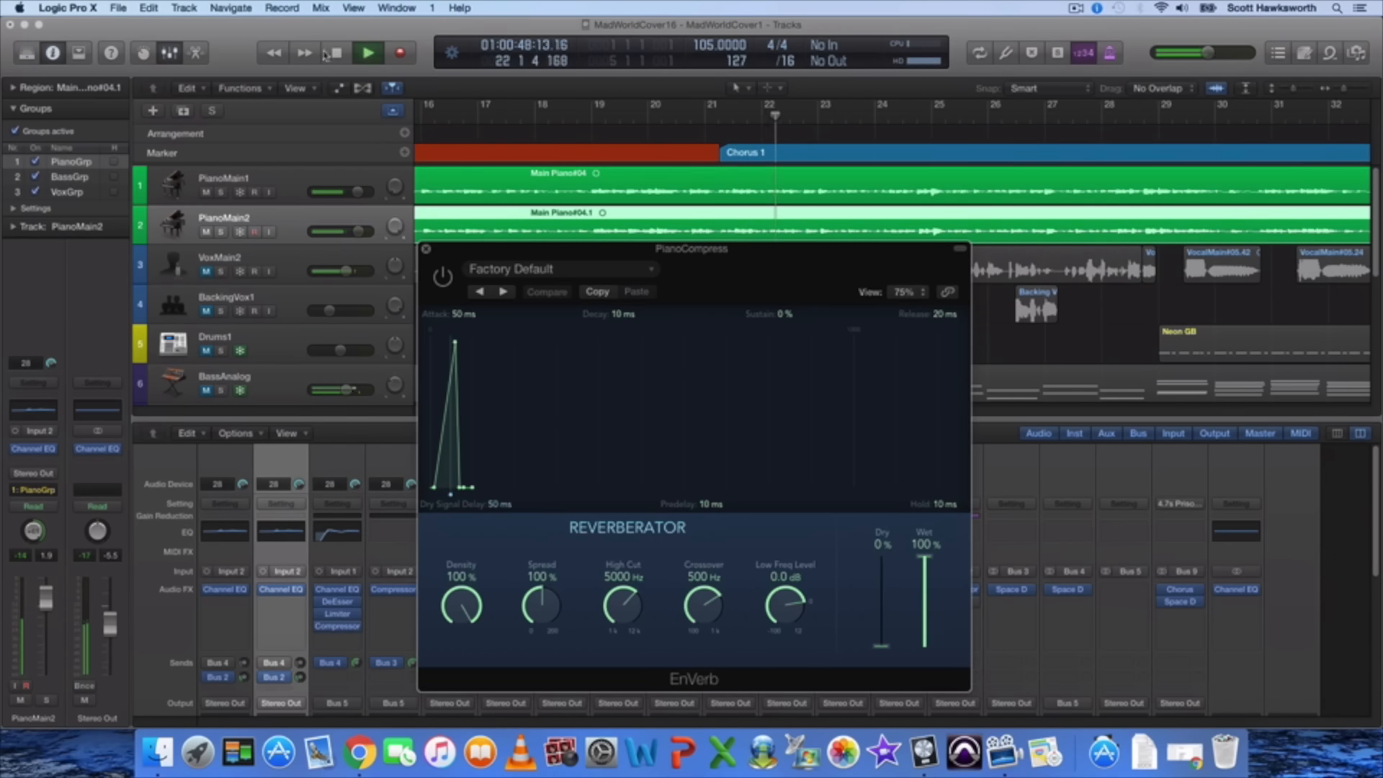
pyautogui.click(337, 54)
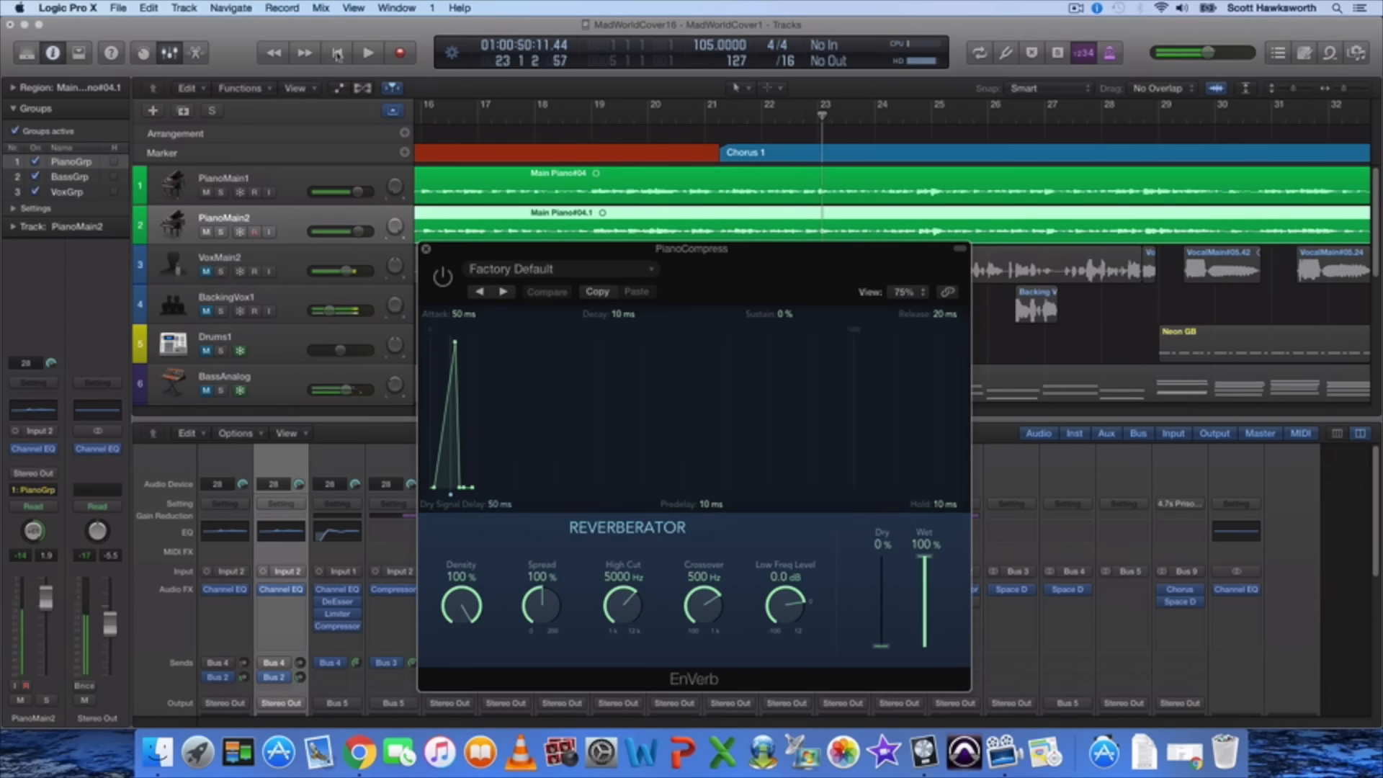
pyautogui.click(445, 276)
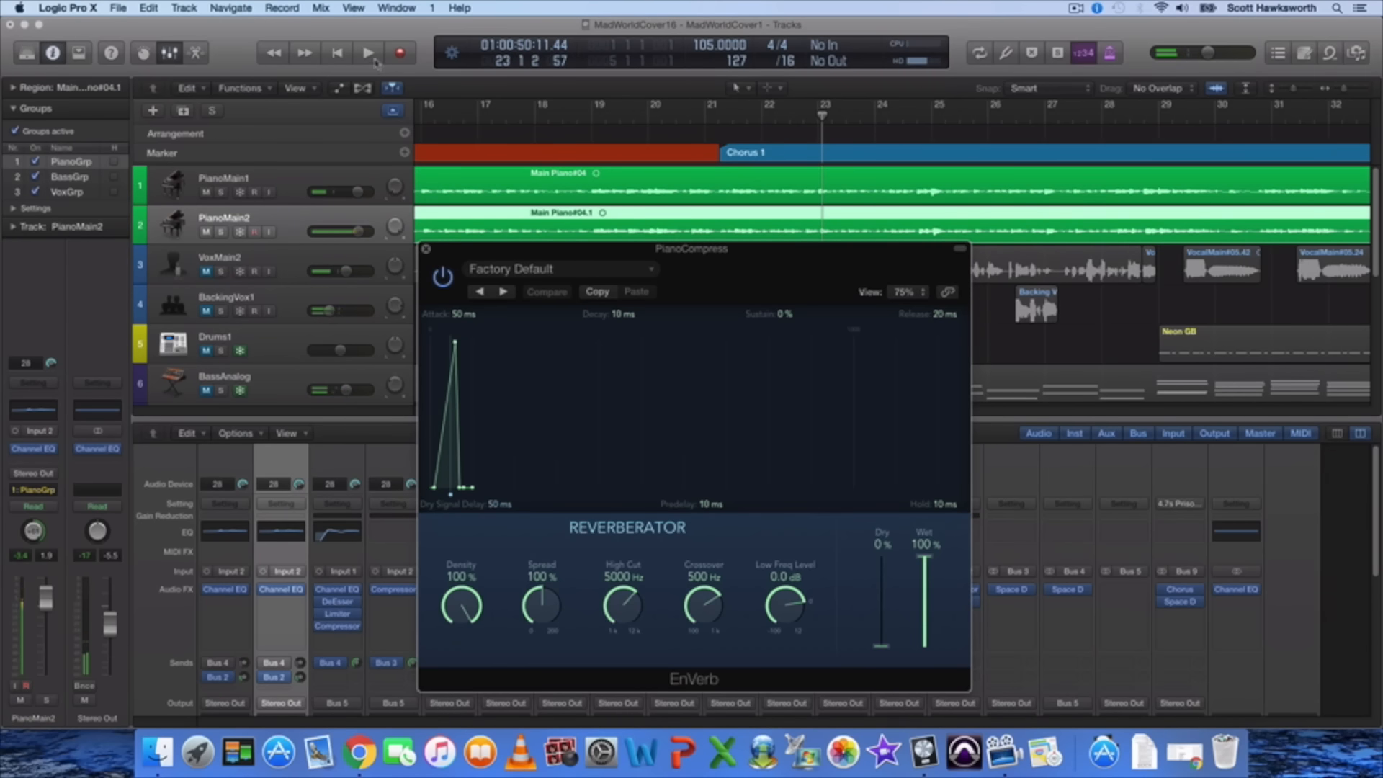
# Load the Aggressive Tale preset in EnVerb and audition it during playback.
pyautogui.click(652, 266)
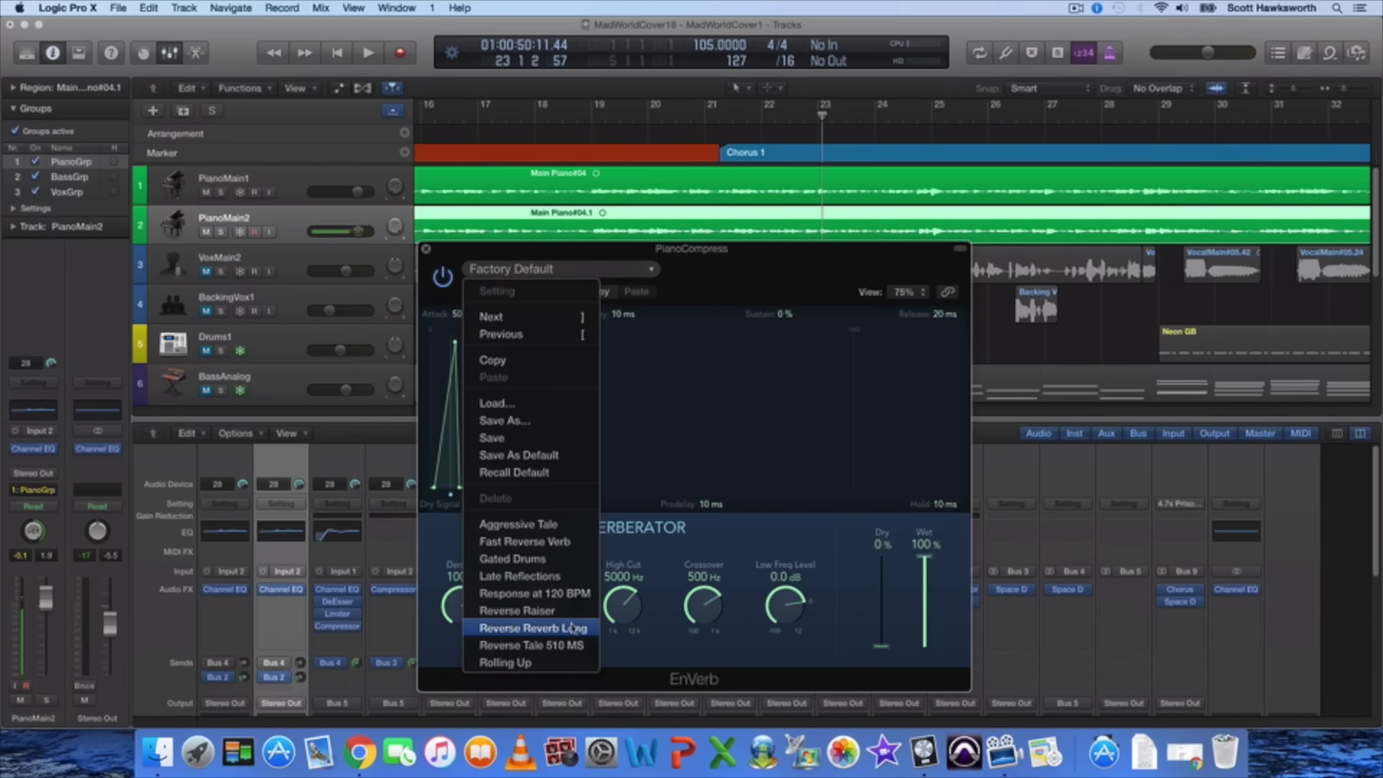
pyautogui.click(544, 524)
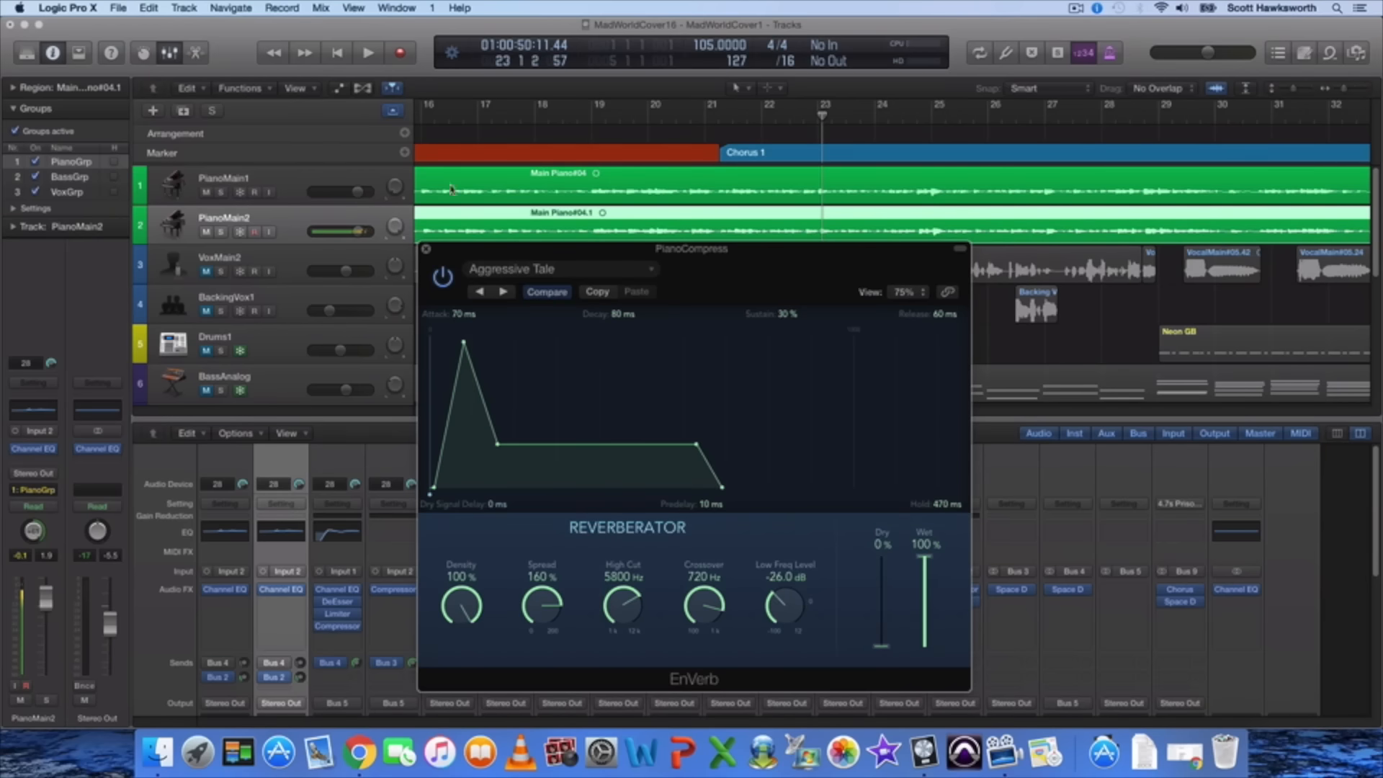
pyautogui.click(371, 54)
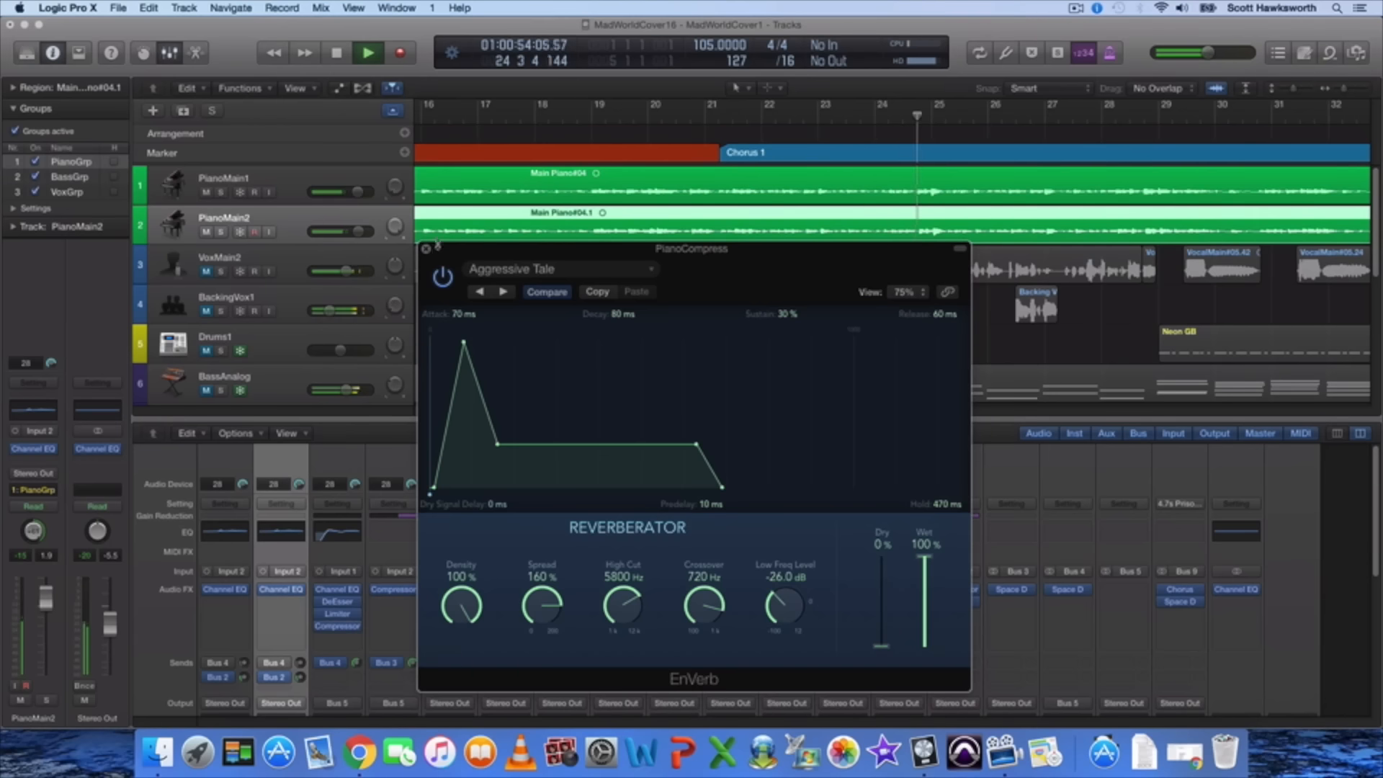
pyautogui.click(340, 55)
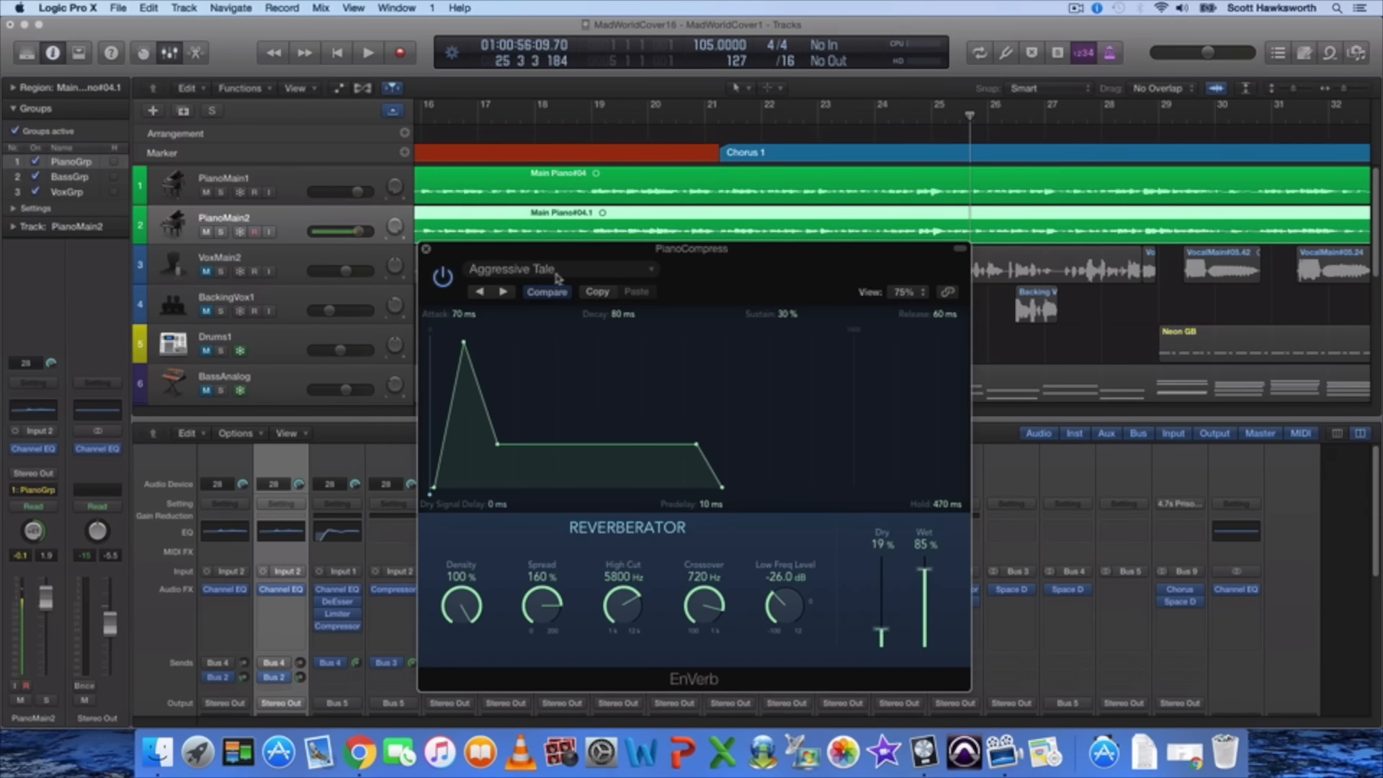
# During playback, set EnVerb's Wet level to 71 % and its Dry level to 27 %.
pyautogui.click(367, 53)
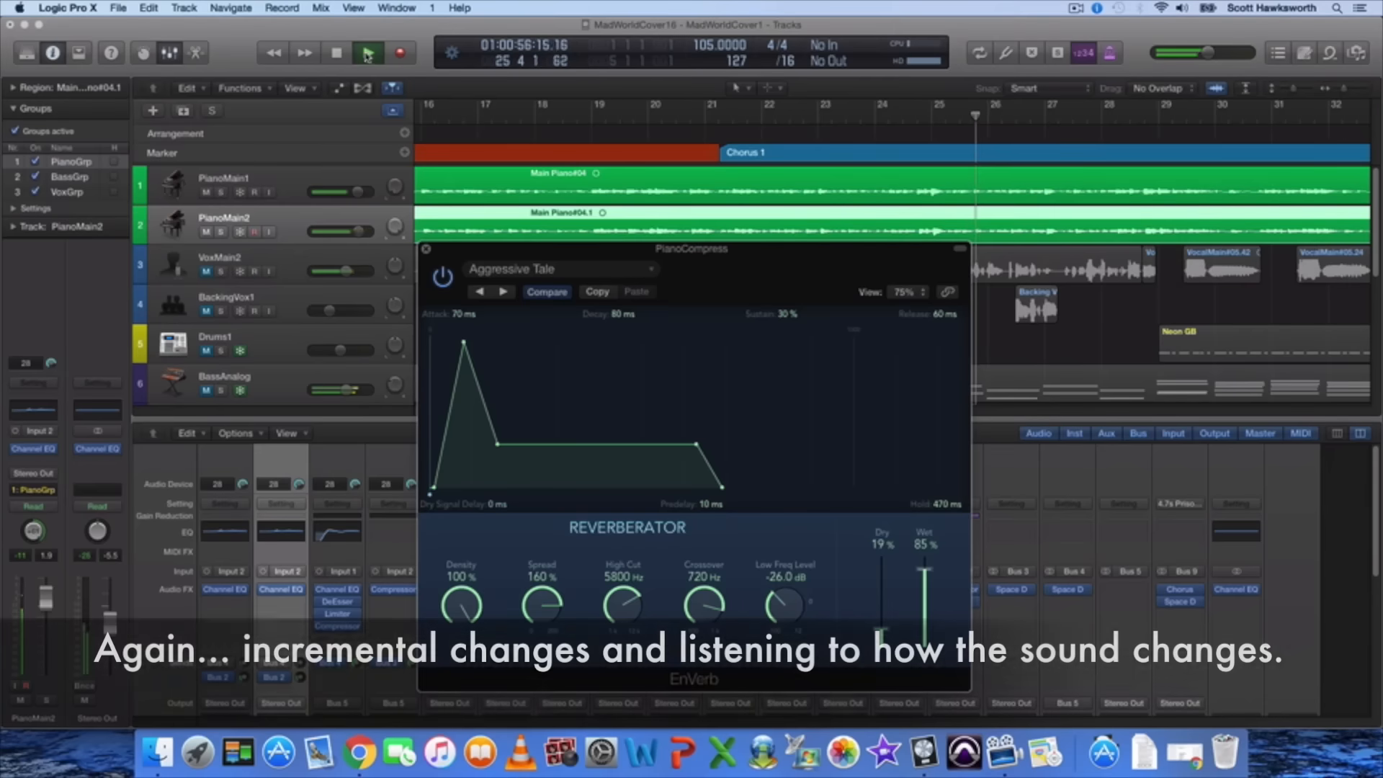
pyautogui.moveTo(923, 571); pyautogui.dragTo(925, 578)
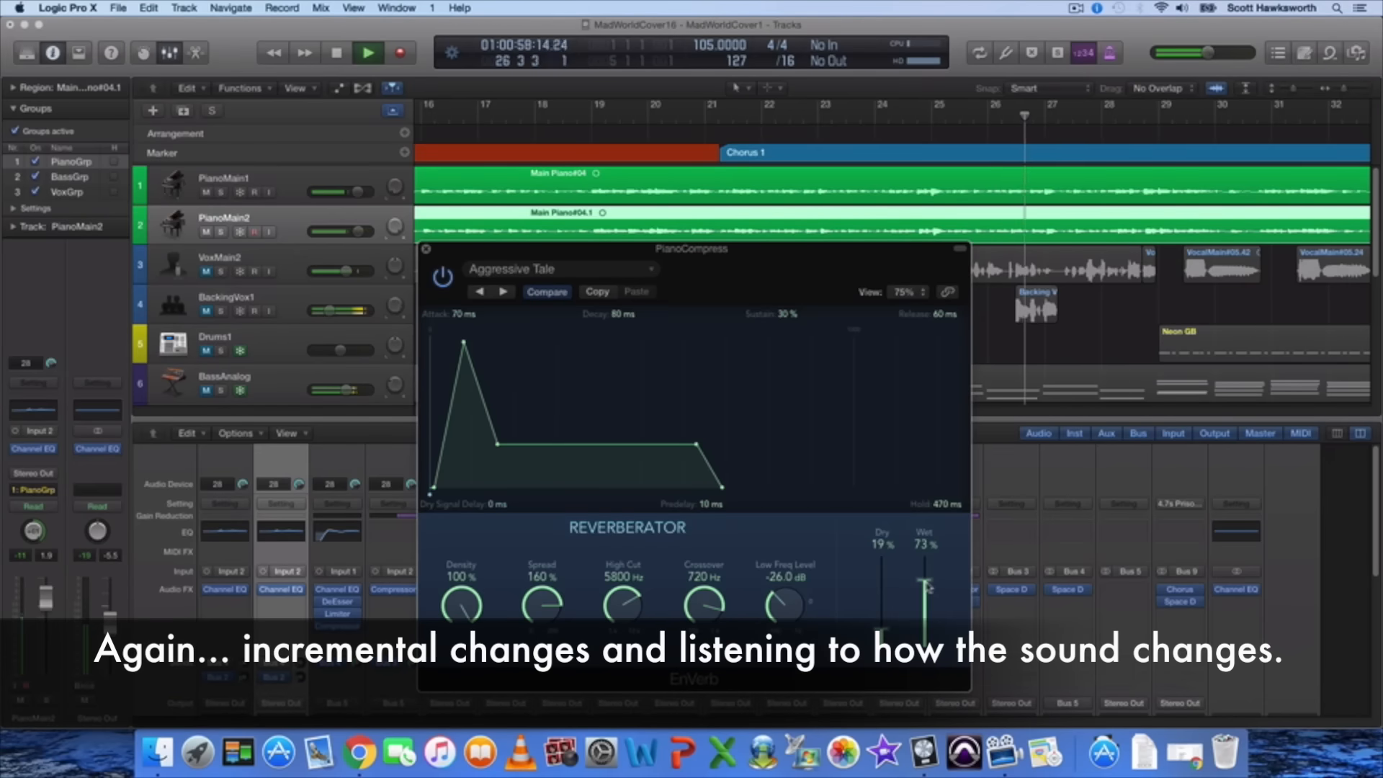
pyautogui.moveTo(885, 633); pyautogui.dragTo(885, 626)
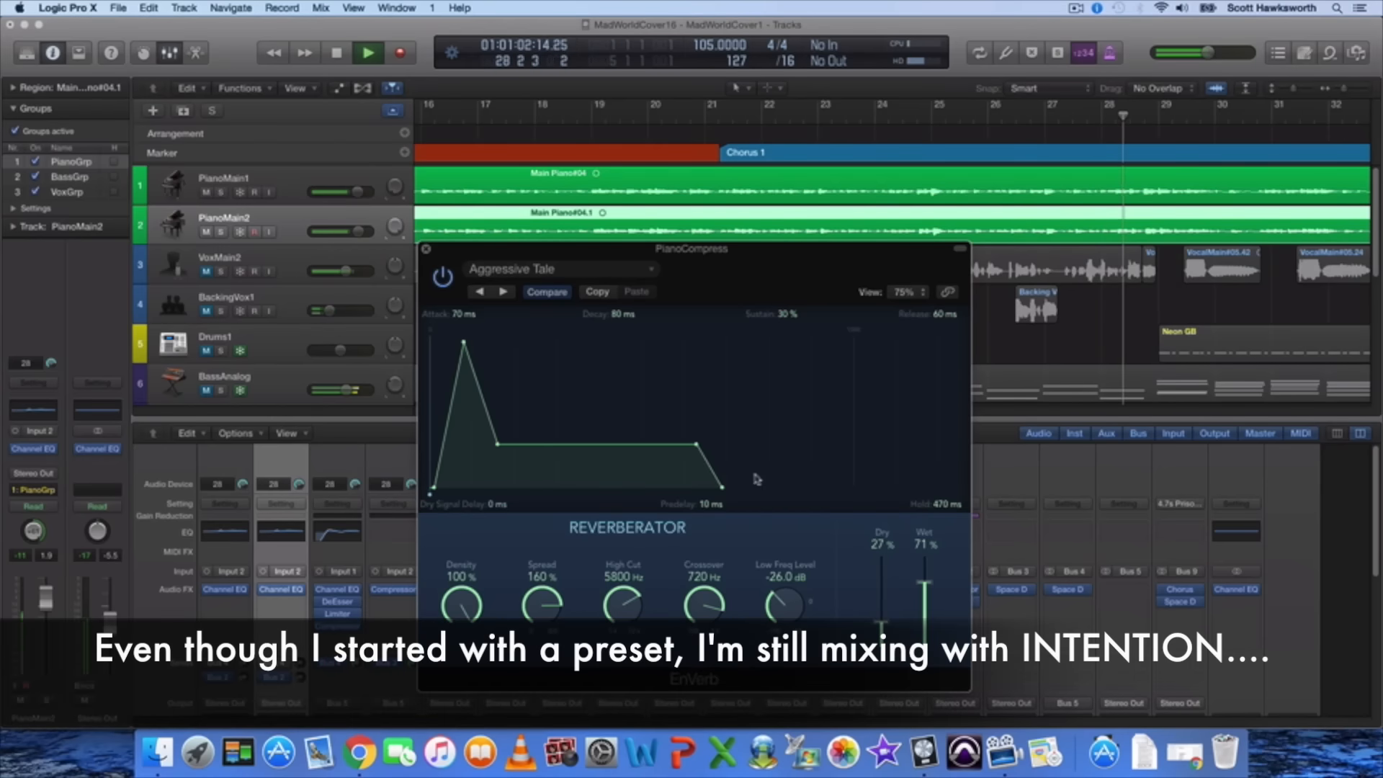
# Shorten the EnVerb envelope to a 40 ms release and 410 ms hold with 31 % sustain, and stop playback.
pyautogui.moveTo(722, 487); pyautogui.dragTo(715, 490)
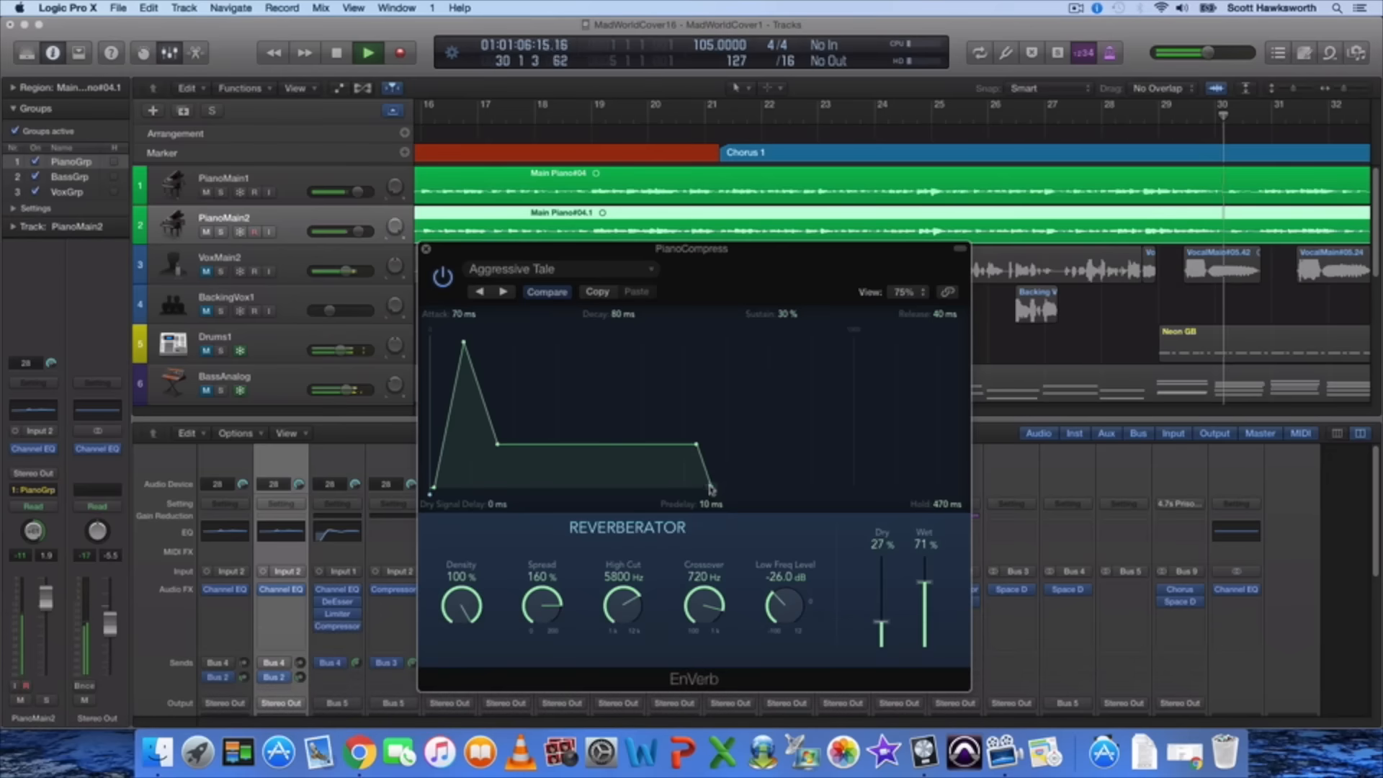
pyautogui.moveTo(697, 445); pyautogui.dragTo(670, 443)
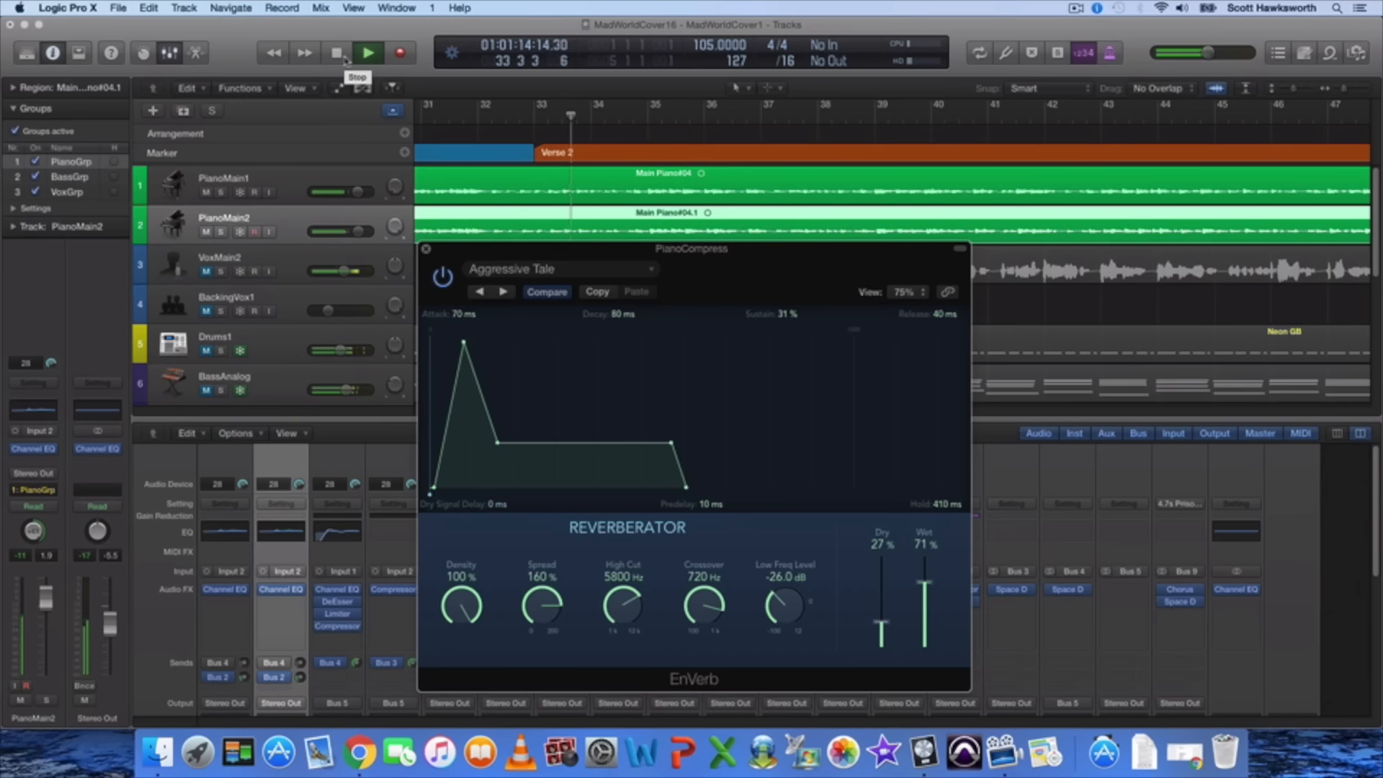
pyautogui.click(345, 58)
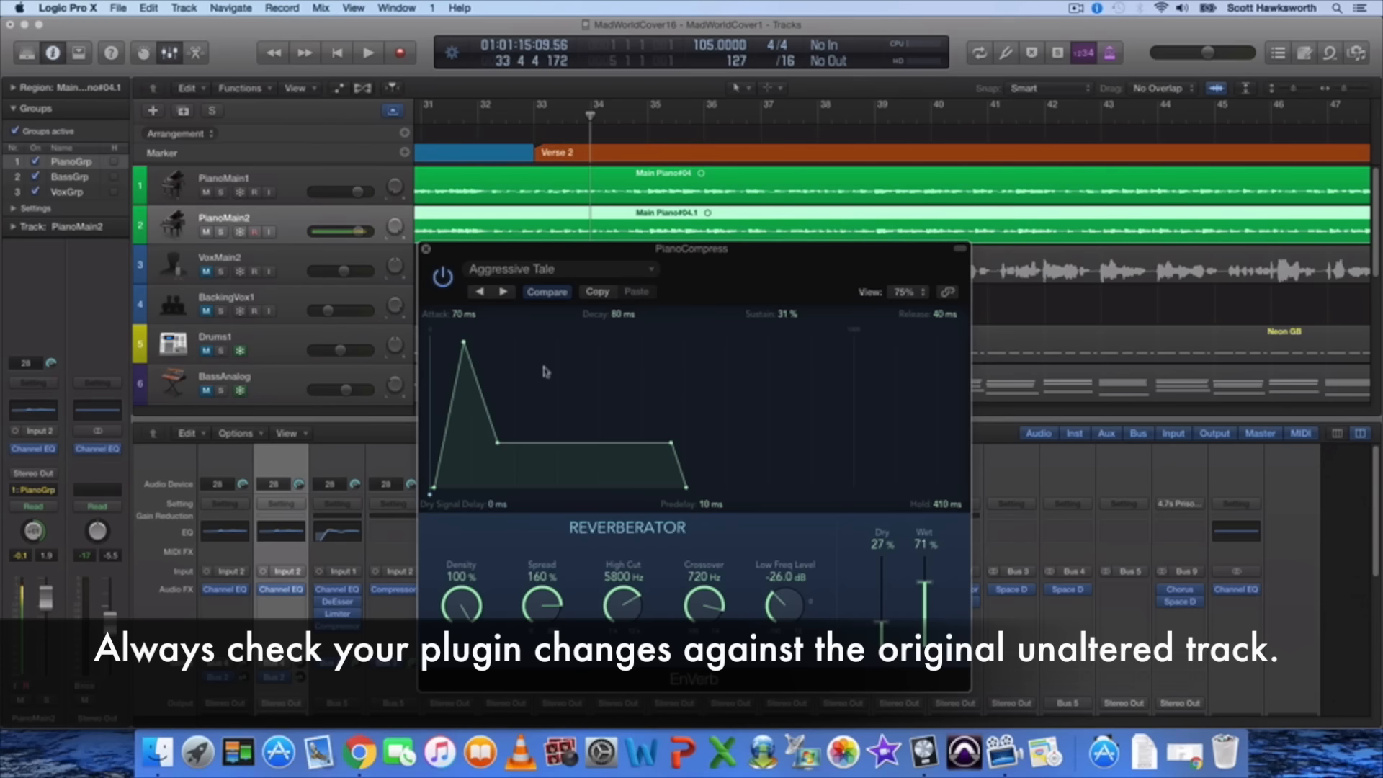
# Play the start of Verse 2 while repeatedly bypassing and re-enabling EnVerb to compare the dry and processed sound.
pyautogui.click(372, 55)
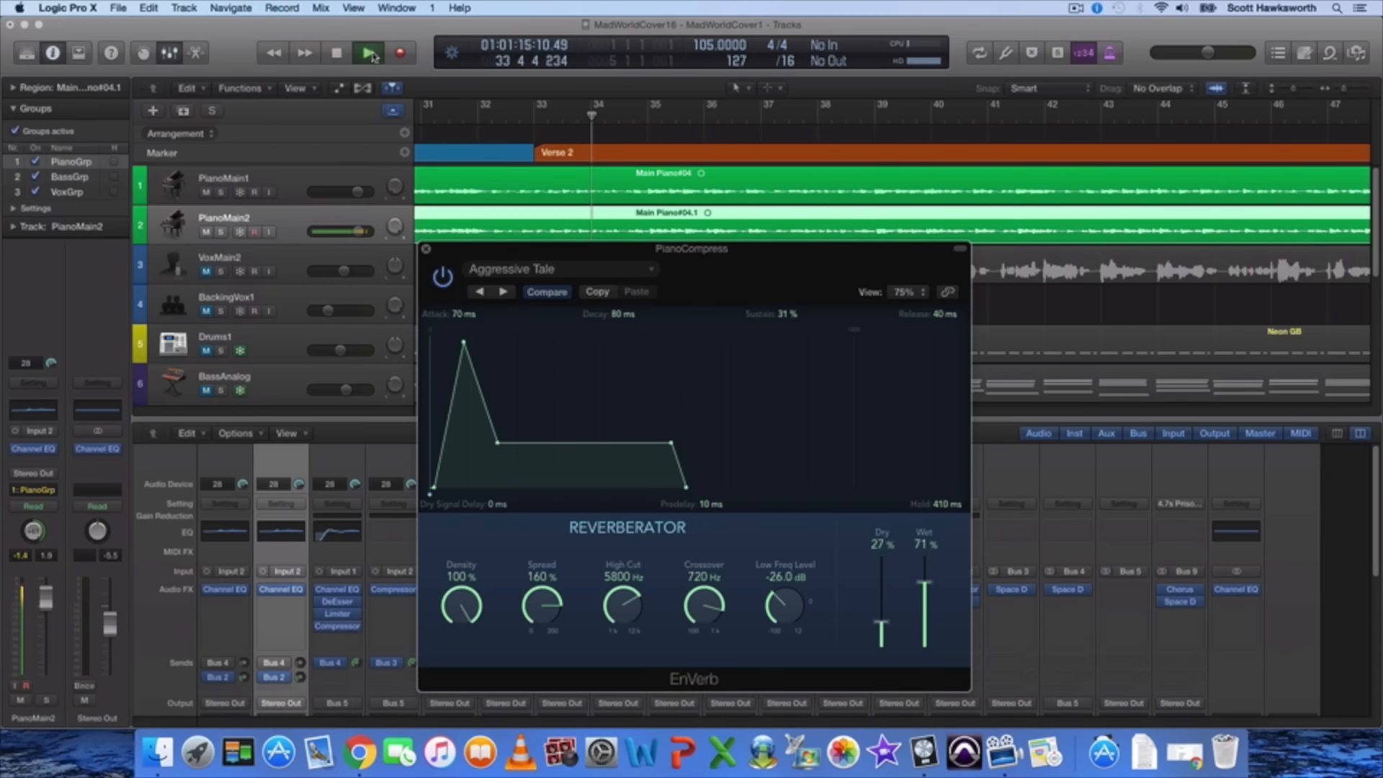
pyautogui.click(443, 278)
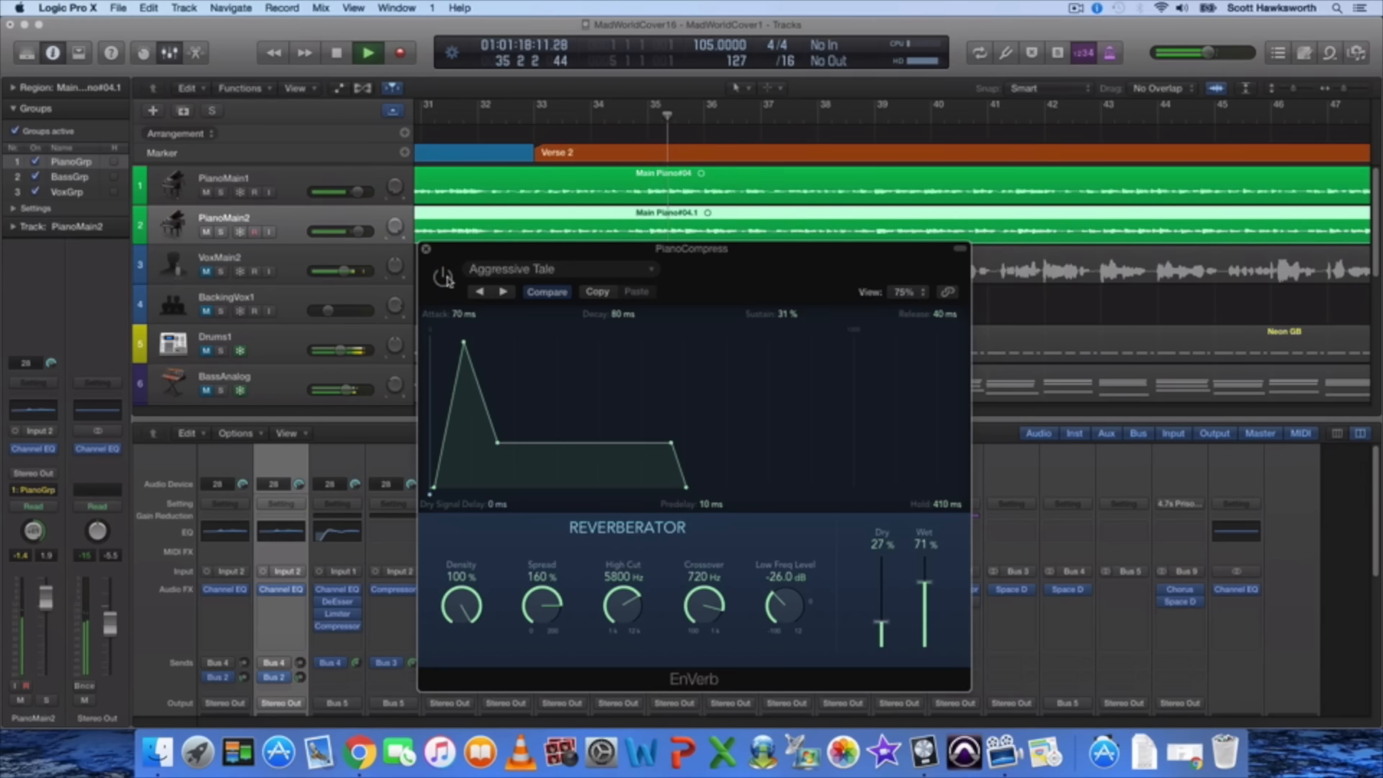
pyautogui.click(444, 278)
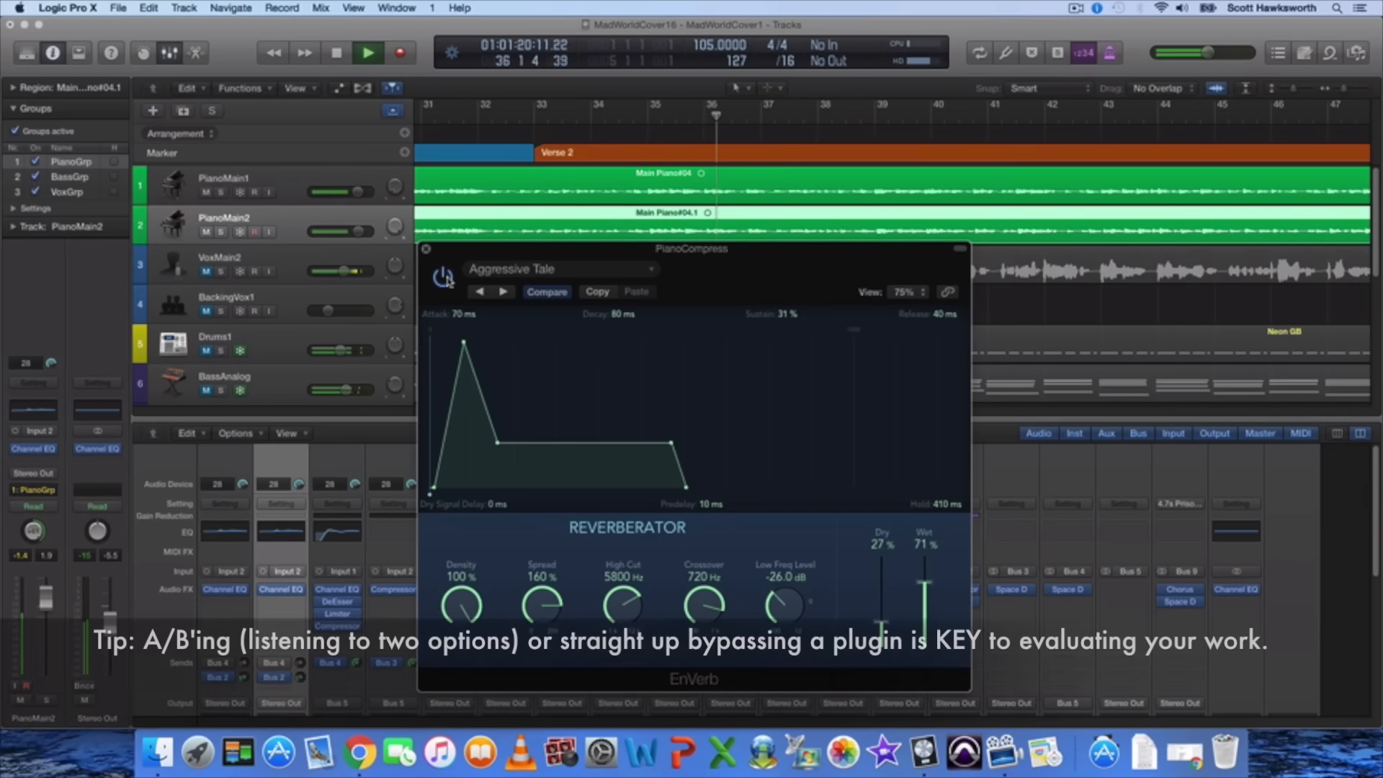
pyautogui.click(444, 279)
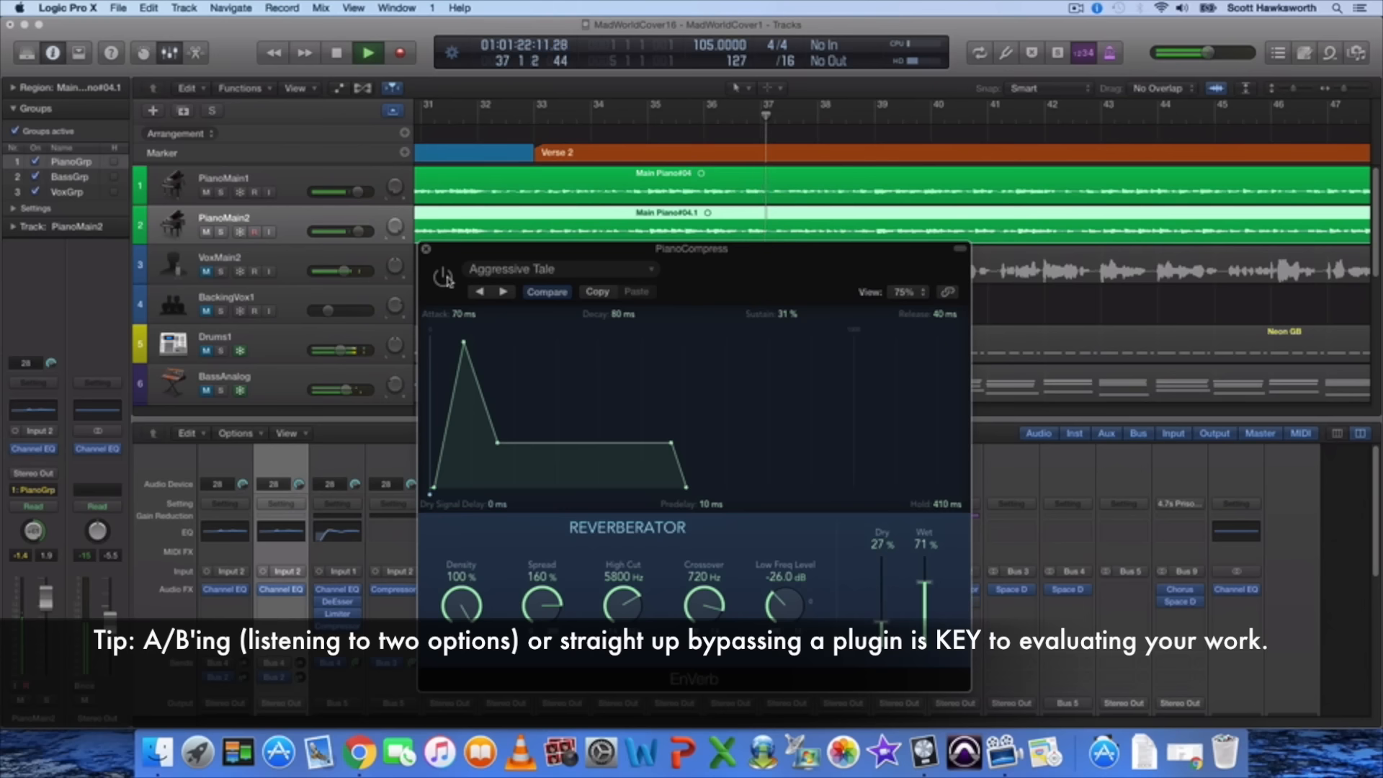
pyautogui.click(445, 278)
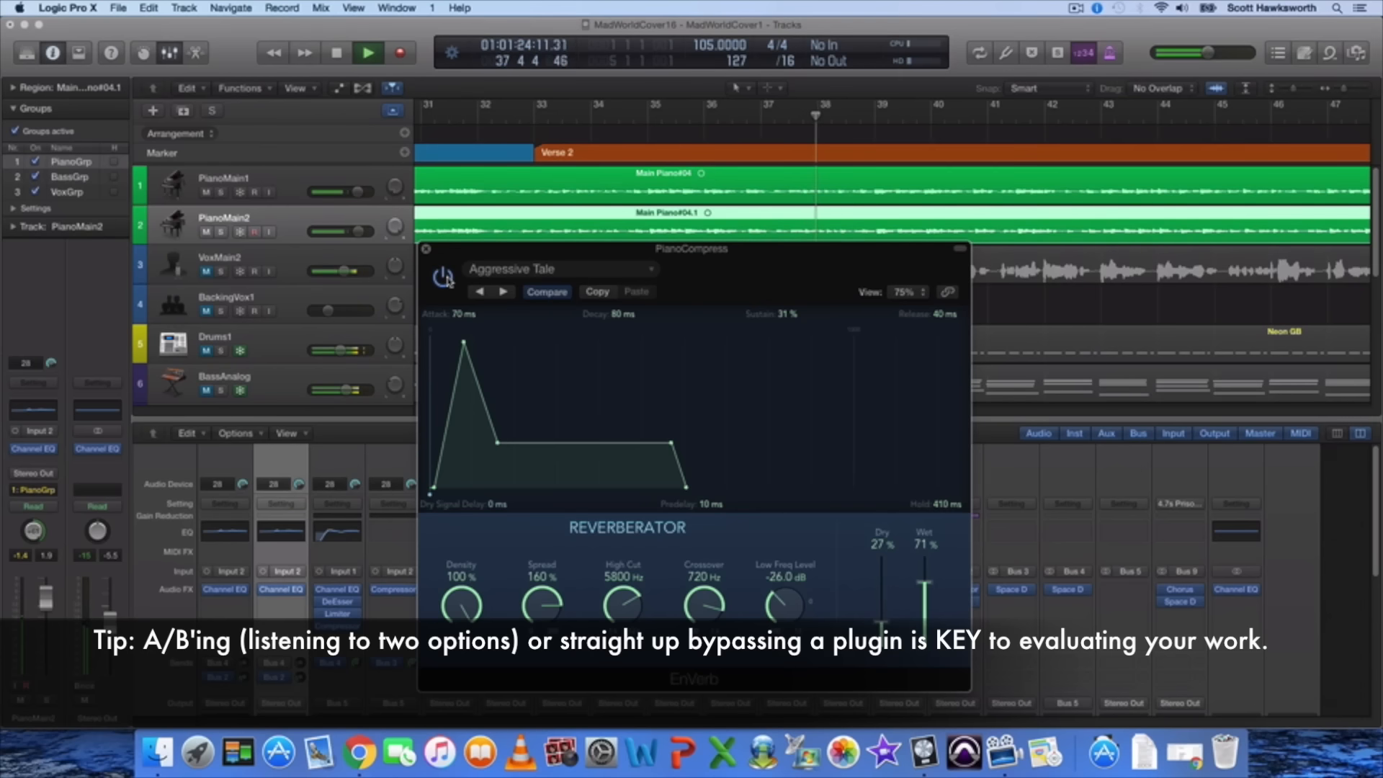
# Shorten EnVerb's hold time to 370 ms, stop playback and close the plug-in window.
pyautogui.moveTo(671, 443); pyautogui.dragTo(656, 448)
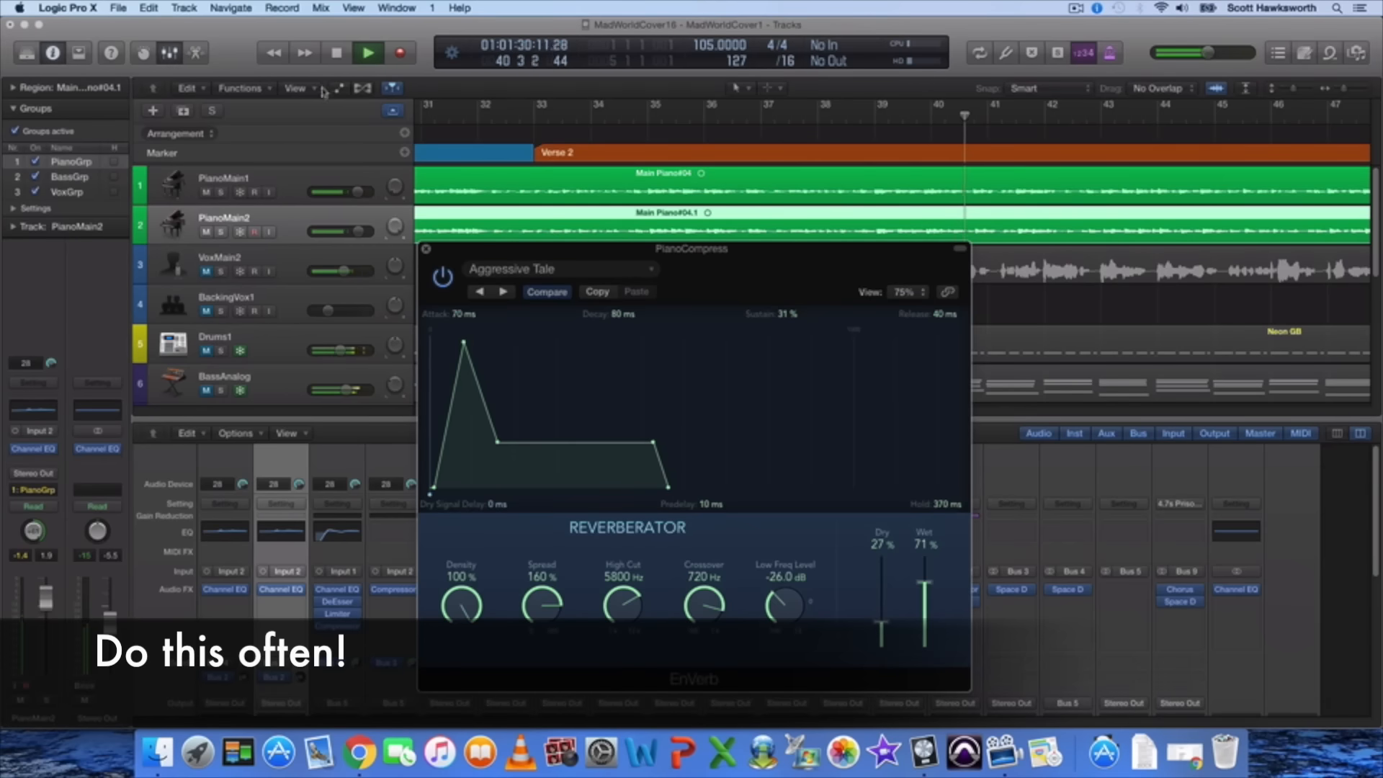
pyautogui.press('space')
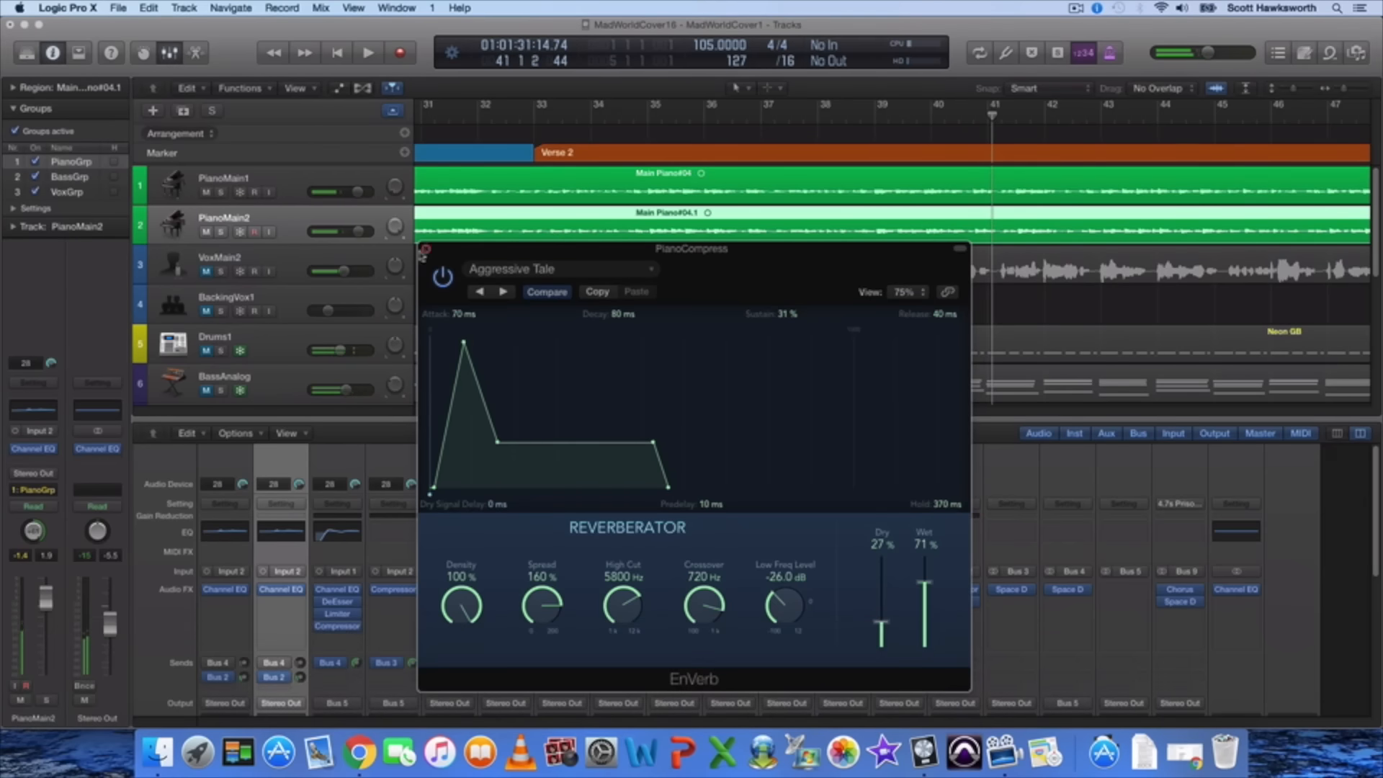
pyautogui.click(426, 249)
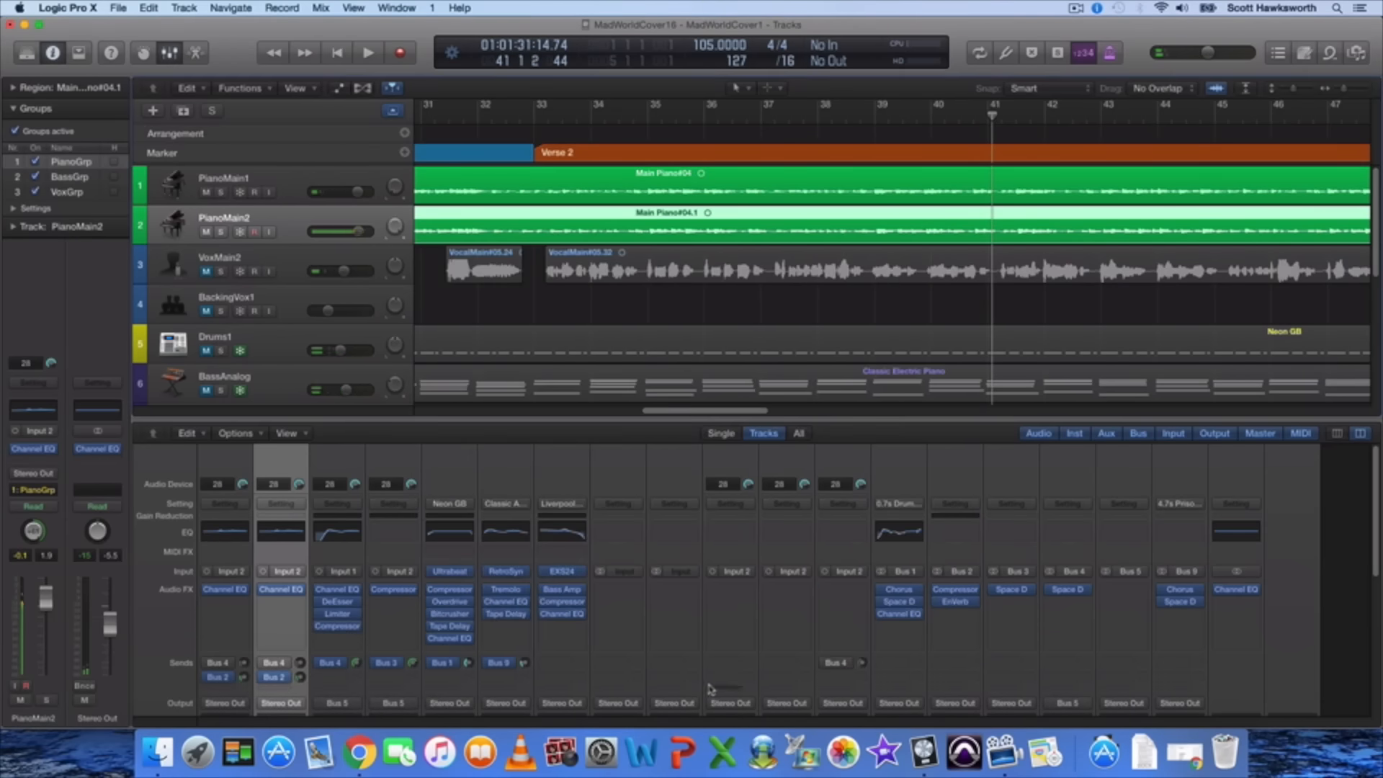